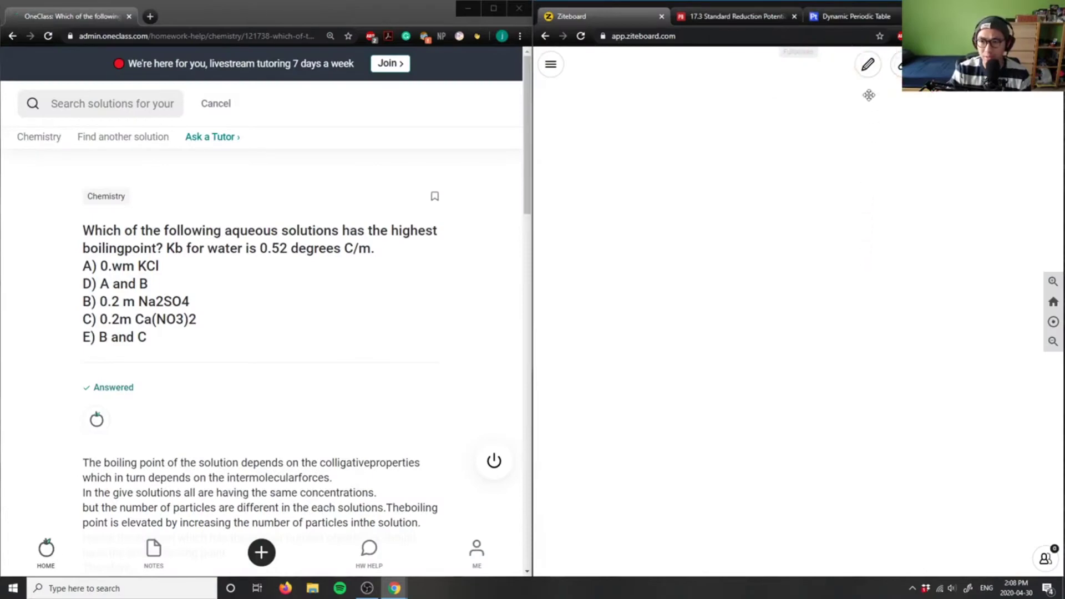
# With the pencil, handwrite '2)' at the top left and start the 'a)' label beside it
pyautogui.click(869, 65)
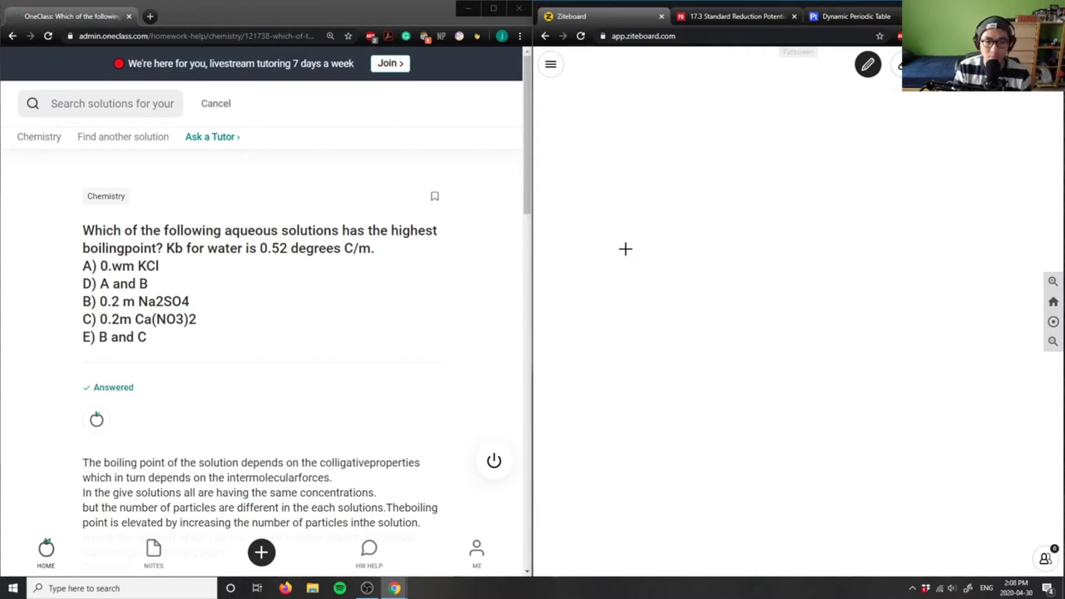
pyautogui.moveTo(573, 162); pyautogui.dragTo(598, 190)
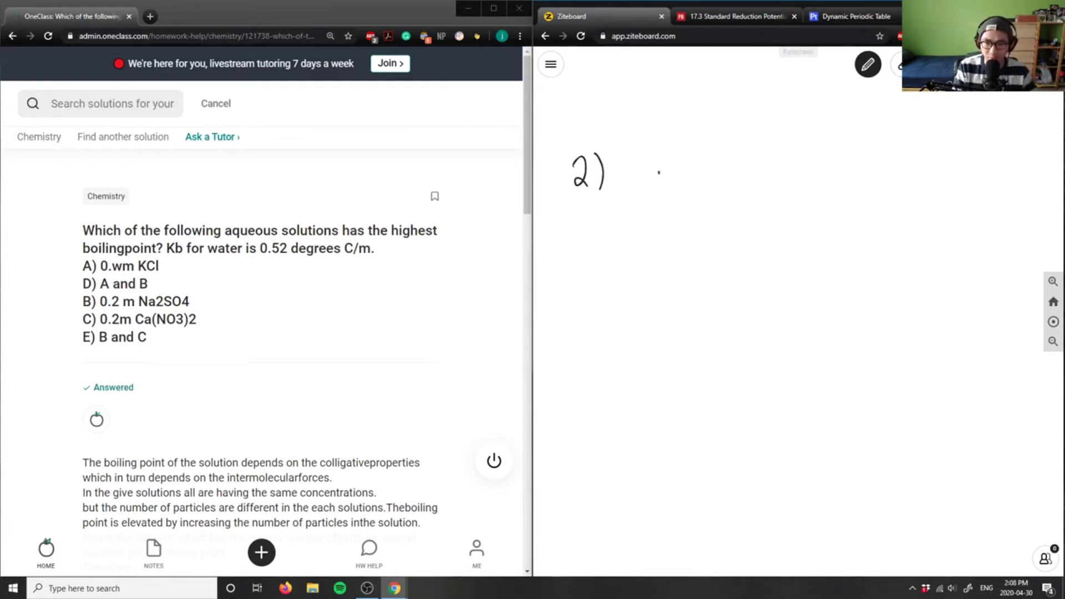
pyautogui.moveTo(660, 170); pyautogui.dragTo(661, 189)
pyautogui.moveTo(667, 161); pyautogui.dragTo(673, 198)
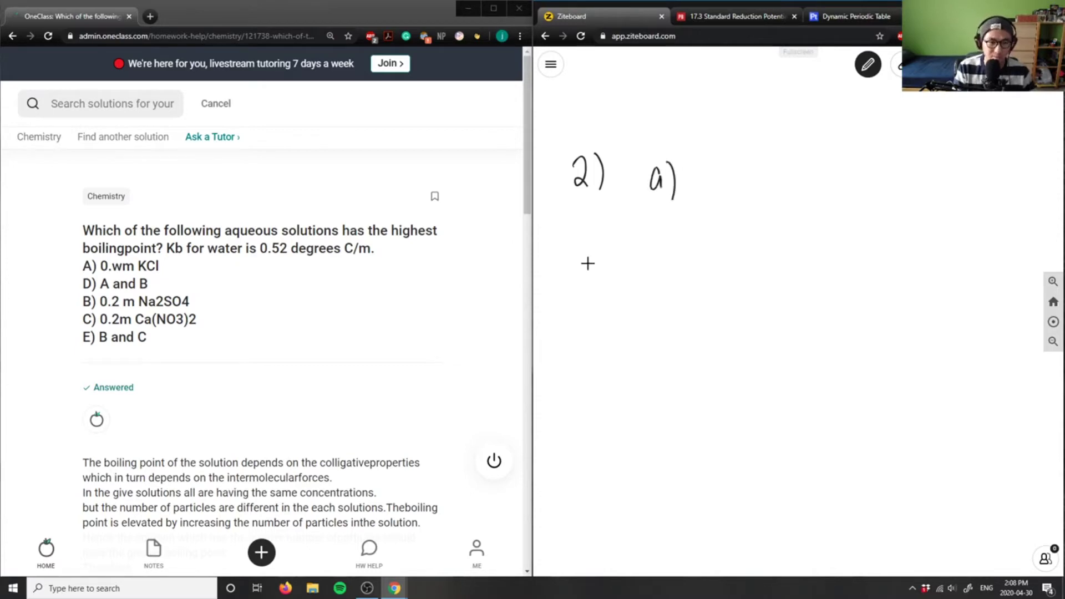
# Write 'a) 0.2M KCl' and 'b) 0.2M Na2SO4'
pyautogui.moveTo(711, 165)
pyautogui.mouseDown()
pyautogui.moveTo(746, 186)
pyautogui.moveTo(758, 168)
pyautogui.moveTo(801, 188)
pyautogui.mouseUp()
pyautogui.click(721, 185)
pyautogui.moveTo(814, 158)
pyautogui.mouseDown()
pyautogui.moveTo(811, 187)
pyautogui.moveTo(822, 184)
pyautogui.mouseUp()
pyautogui.moveTo(835, 155); pyautogui.dragTo(837, 187)
pyautogui.moveTo(657, 229); pyautogui.dragTo(661, 259)
pyautogui.moveTo(676, 232); pyautogui.dragTo(676, 267)
pyautogui.click(721, 246)
pyautogui.moveTo(711, 226); pyautogui.dragTo(750, 247)
pyautogui.moveTo(755, 226)
pyautogui.mouseDown()
pyautogui.moveTo(757, 249)
pyautogui.moveTo(802, 228)
pyautogui.moveTo(836, 255)
pyautogui.mouseUp()
pyautogui.moveTo(850, 224); pyautogui.dragTo(841, 250)
pyautogui.moveTo(863, 230); pyautogui.dragTo(878, 255)
# Write 'c) 0.2M Ca(NO3)2' below option b)
pyautogui.moveTo(670, 311); pyautogui.dragTo(680, 334)
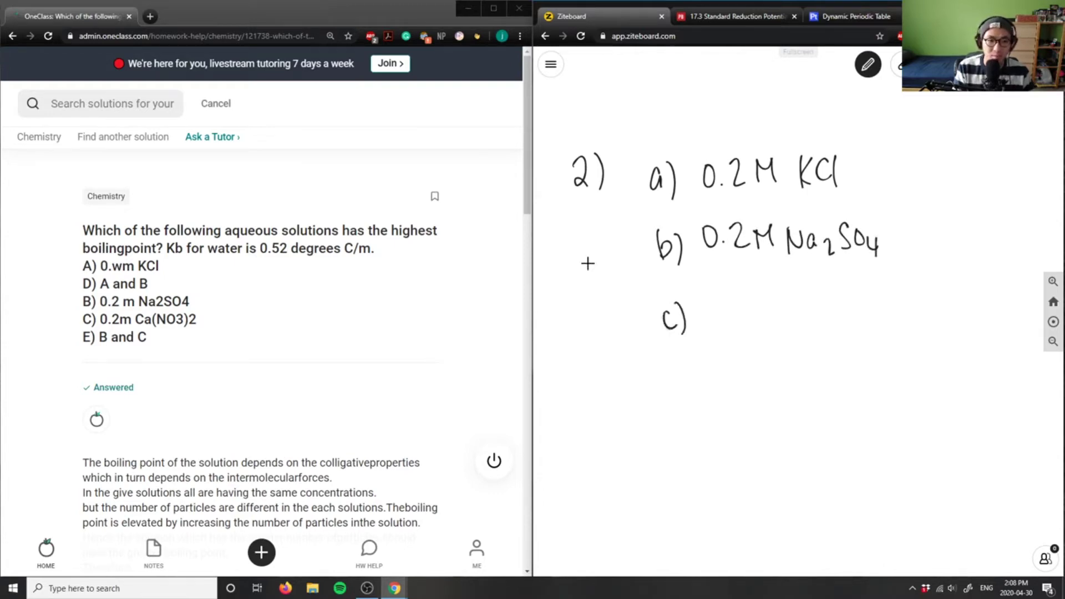
pyautogui.moveTo(703, 298)
pyautogui.mouseDown()
pyautogui.moveTo(698, 310)
pyautogui.moveTo(703, 298)
pyautogui.mouseUp()
pyautogui.click(718, 314)
pyautogui.moveTo(724, 300); pyautogui.dragTo(741, 321)
pyautogui.moveTo(749, 299)
pyautogui.mouseDown()
pyautogui.moveTo(749, 320)
pyautogui.moveTo(766, 320)
pyautogui.moveTo(826, 318)
pyautogui.moveTo(844, 299)
pyautogui.mouseUp()
pyautogui.moveTo(851, 297); pyautogui.dragTo(850, 317)
pyautogui.moveTo(869, 303); pyautogui.dragTo(873, 316)
pyautogui.moveTo(883, 297)
pyautogui.mouseDown()
pyautogui.moveTo(884, 321)
pyautogui.moveTo(898, 325)
pyautogui.mouseUp()
# Write 'd) A and B' and 'e) B and C' below option c)
pyautogui.moveTo(678, 382); pyautogui.dragTo(677, 397)
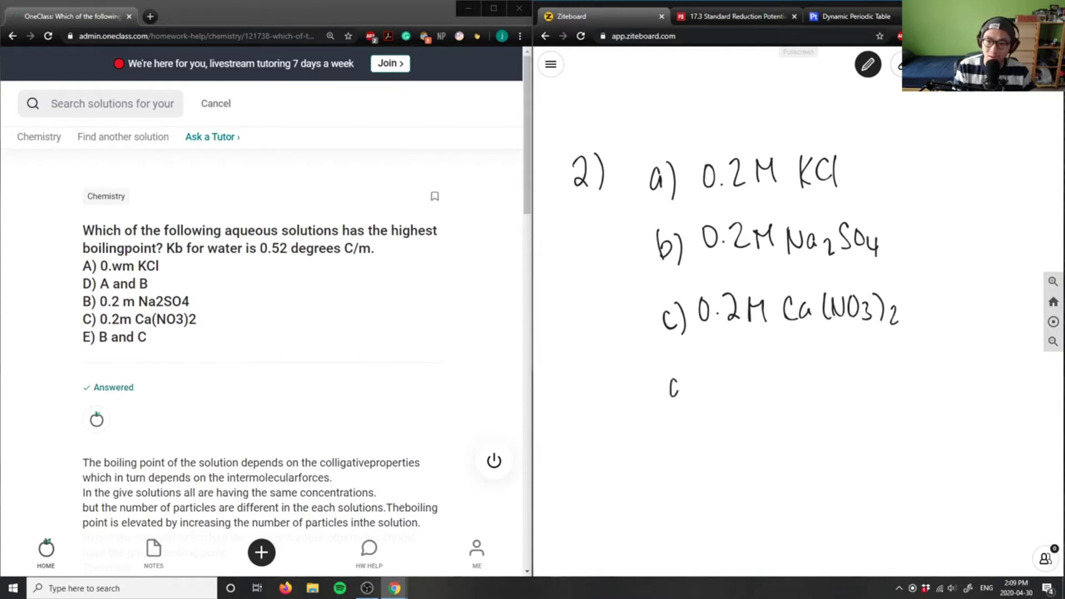
pyautogui.moveTo(689, 361); pyautogui.dragTo(686, 398)
pyautogui.moveTo(693, 373)
pyautogui.mouseDown()
pyautogui.moveTo(694, 404)
pyautogui.moveTo(729, 395)
pyautogui.moveTo(731, 380)
pyautogui.mouseUp()
pyautogui.moveTo(749, 379); pyautogui.dragTo(766, 387)
pyautogui.moveTo(770, 377); pyautogui.dragTo(785, 390)
pyautogui.moveTo(786, 361); pyautogui.dragTo(787, 390)
pyautogui.moveTo(680, 441); pyautogui.dragTo(690, 454)
pyautogui.moveTo(697, 425); pyautogui.dragTo(698, 463)
pyautogui.moveTo(733, 429); pyautogui.dragTo(743, 459)
pyautogui.moveTo(768, 441); pyautogui.dragTo(777, 453)
pyautogui.moveTo(779, 453); pyautogui.dragTo(806, 428)
pyautogui.moveTo(832, 426); pyautogui.dragTo(832, 454)
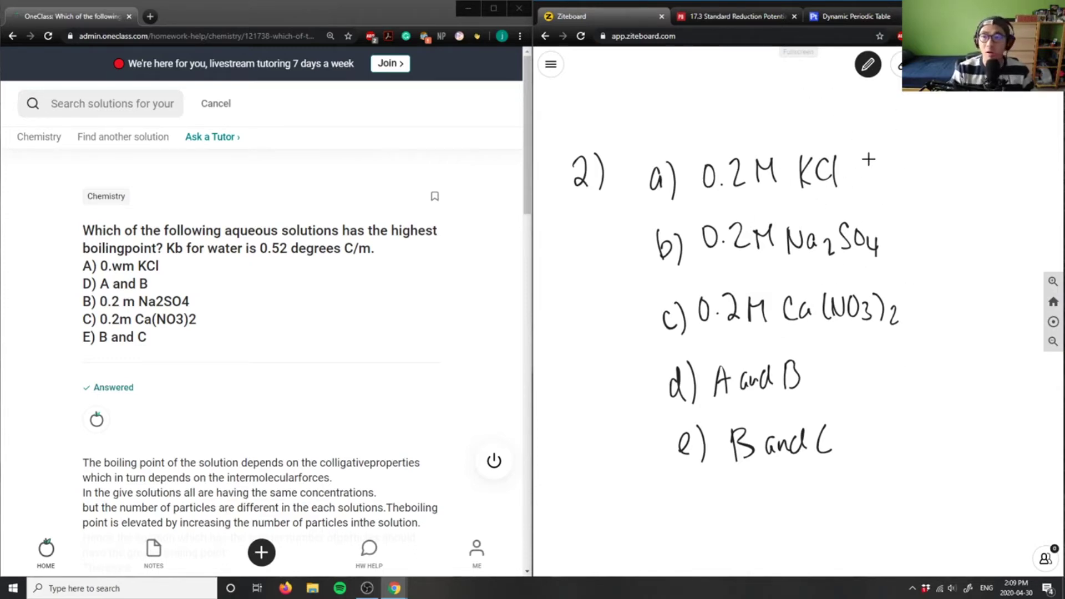
pyautogui.click(868, 65)
# In red, draw a brace beside options a)–c) and label it 'ionic Compounds.'
pyautogui.click(894, 177)
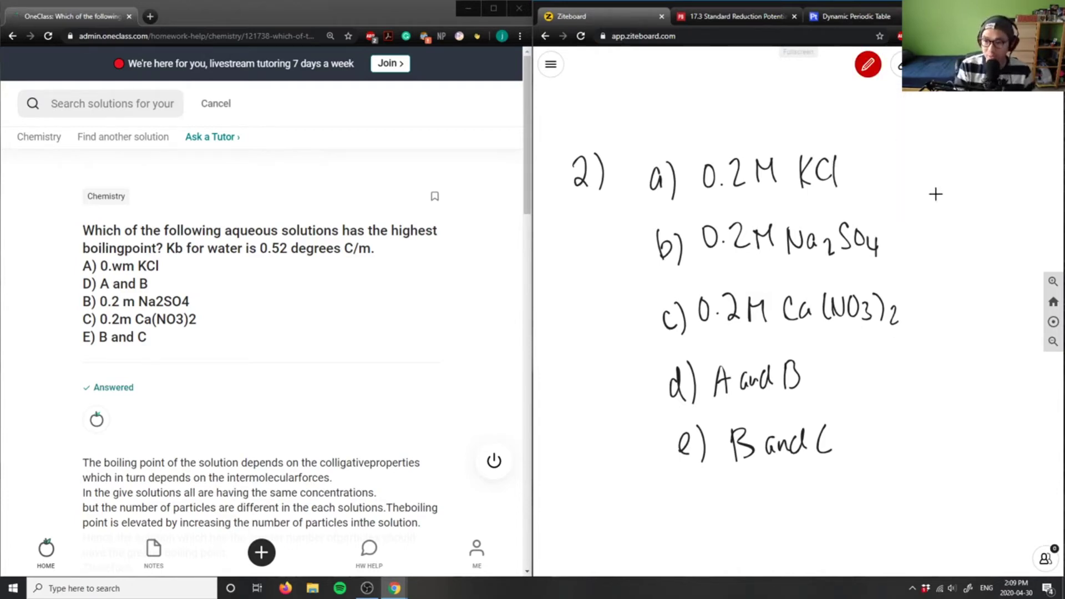
pyautogui.moveTo(877, 151)
pyautogui.mouseDown()
pyautogui.moveTo(902, 154)
pyautogui.moveTo(907, 309)
pyautogui.mouseUp()
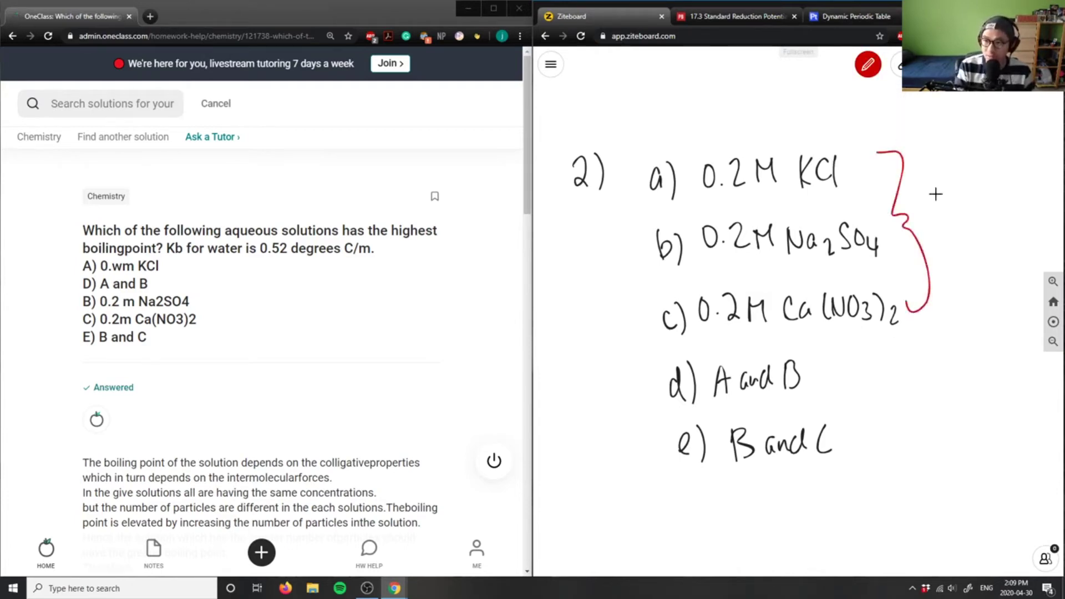
pyautogui.moveTo(925, 164); pyautogui.dragTo(927, 181)
pyautogui.moveTo(934, 168)
pyautogui.mouseDown()
pyautogui.moveTo(938, 180)
pyautogui.moveTo(957, 179)
pyautogui.mouseUp()
pyautogui.moveTo(960, 166)
pyautogui.mouseDown()
pyautogui.moveTo(964, 180)
pyautogui.moveTo(985, 175)
pyautogui.mouseUp()
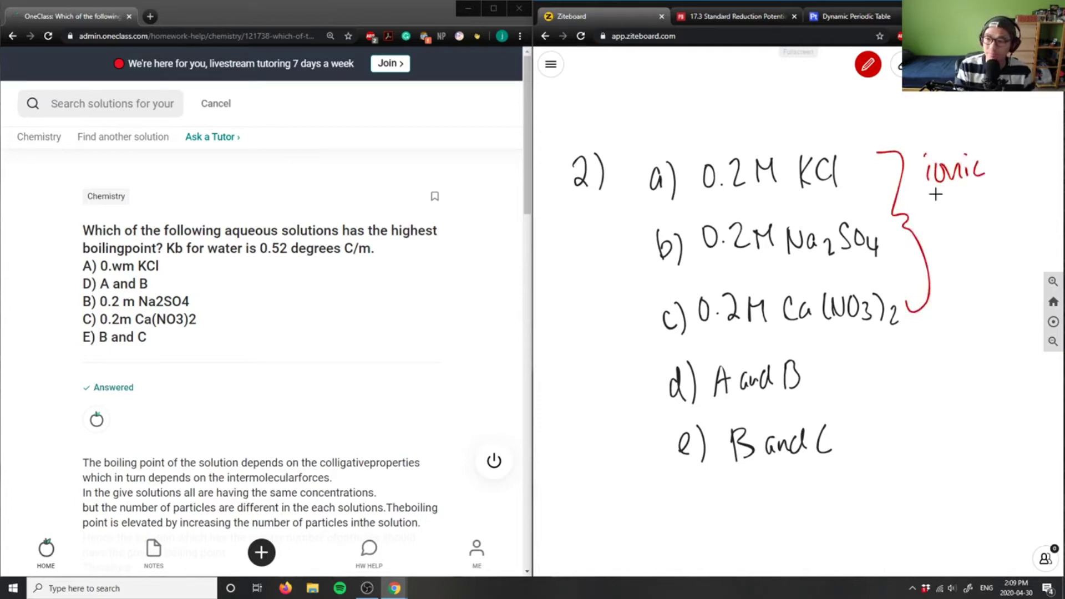
pyautogui.moveTo(946, 218)
pyautogui.mouseDown()
pyautogui.moveTo(950, 237)
pyautogui.moveTo(1011, 224)
pyautogui.mouseUp()
pyautogui.moveTo(1018, 224)
pyautogui.mouseDown()
pyautogui.moveTo(1022, 205)
pyautogui.moveTo(1024, 230)
pyautogui.mouseUp()
pyautogui.click(1034, 227)
pyautogui.moveTo(930, 194); pyautogui.dragTo(943, 194)
pyautogui.moveTo(936, 187); pyautogui.dragTo(936, 201)
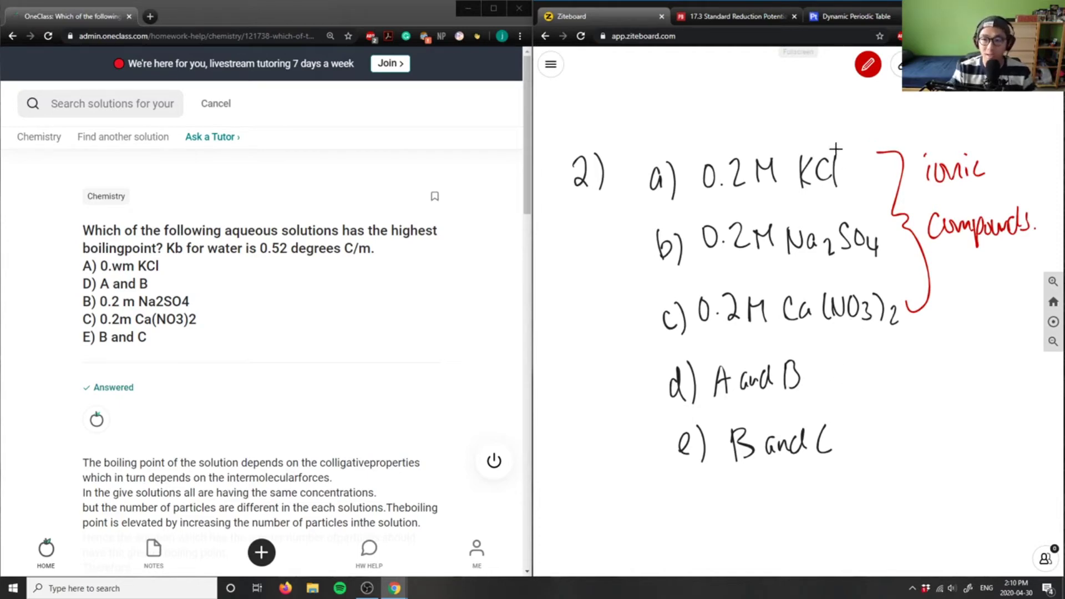
pyautogui.click(868, 66)
# In blue, mark a circled 2 above KCl, undoing a stray first stroke
pyautogui.click(870, 181)
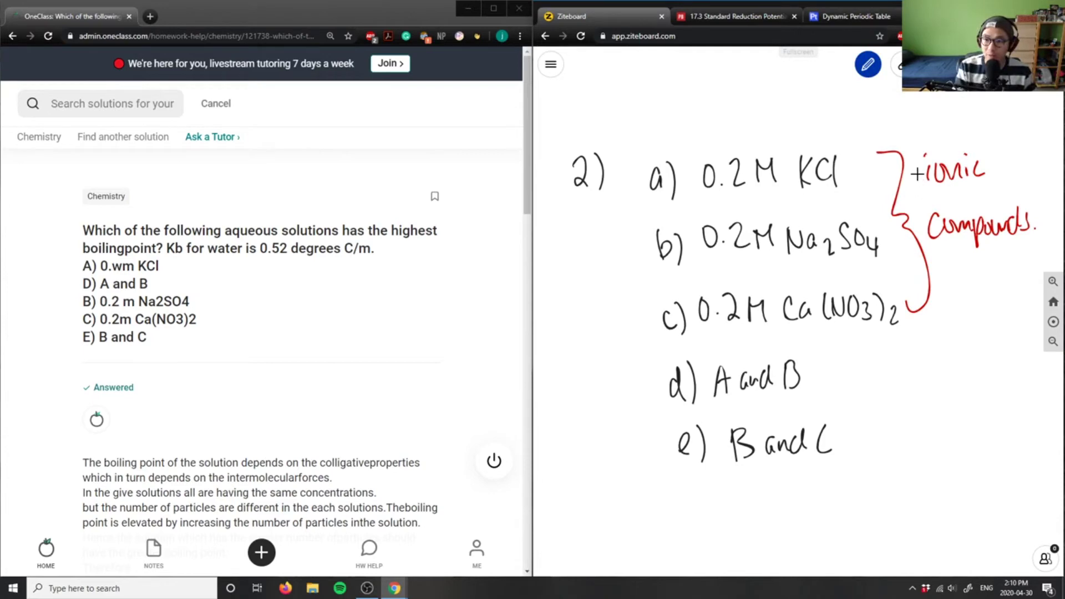
pyautogui.moveTo(797, 112)
pyautogui.mouseDown()
pyautogui.moveTo(798, 137)
pyautogui.moveTo(820, 135)
pyautogui.mouseUp()
pyautogui.moveTo(829, 129); pyautogui.dragTo(827, 137)
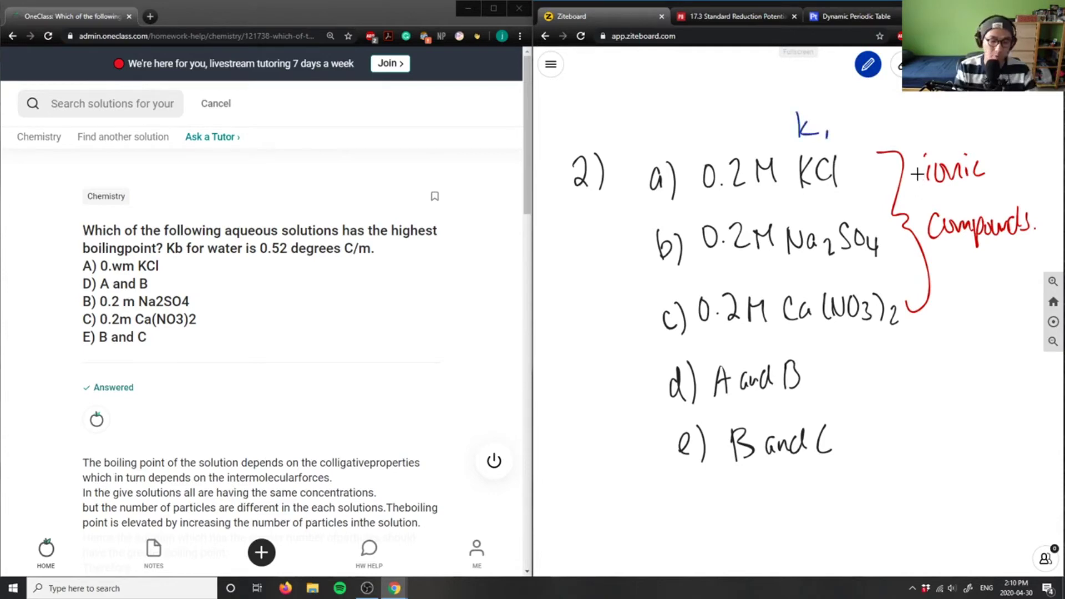
pyautogui.hotkey('ctrl', 'z')
pyautogui.hotkey('ctrl', 'z')
pyautogui.hotkey('ctrl', 'z')
pyautogui.moveTo(842, 118); pyautogui.dragTo(840, 135)
pyautogui.moveTo(850, 122)
pyautogui.mouseDown()
pyautogui.moveTo(860, 134)
pyautogui.moveTo(842, 115)
pyautogui.mouseUp()
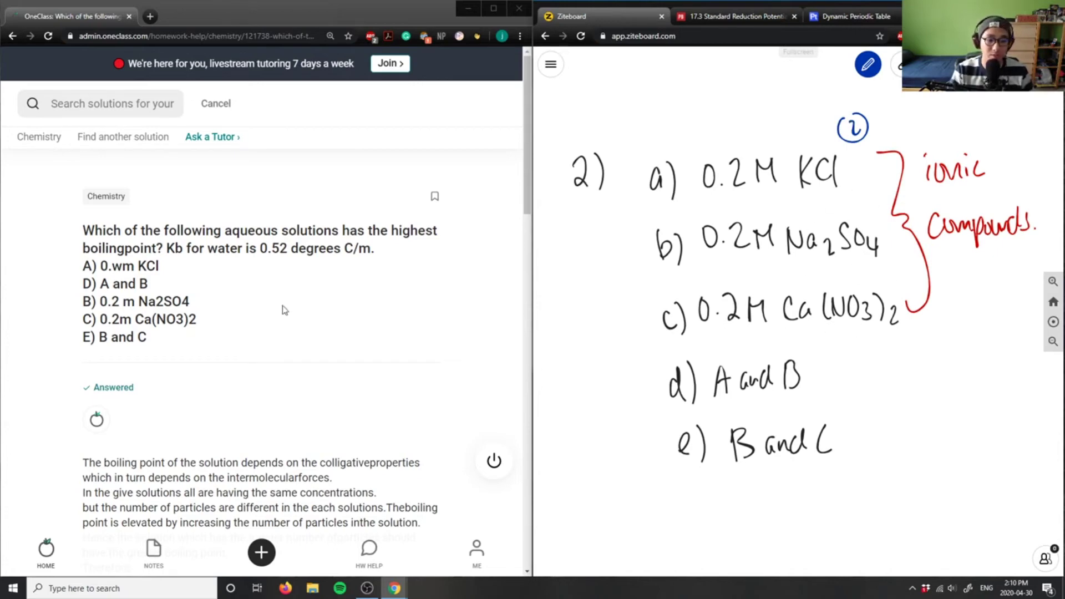
pyautogui.scroll(-3, 283, 309)
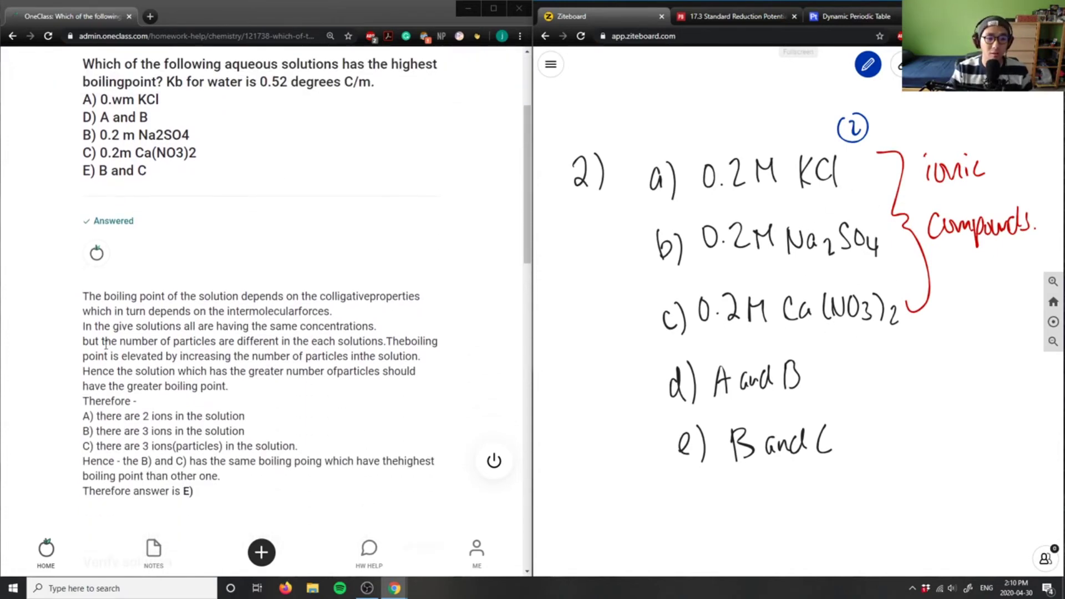
# Highlight the OneClass lines about particle numbers and boiling point elevation, then clear the highlight
pyautogui.moveTo(100, 342); pyautogui.dragTo(325, 341)
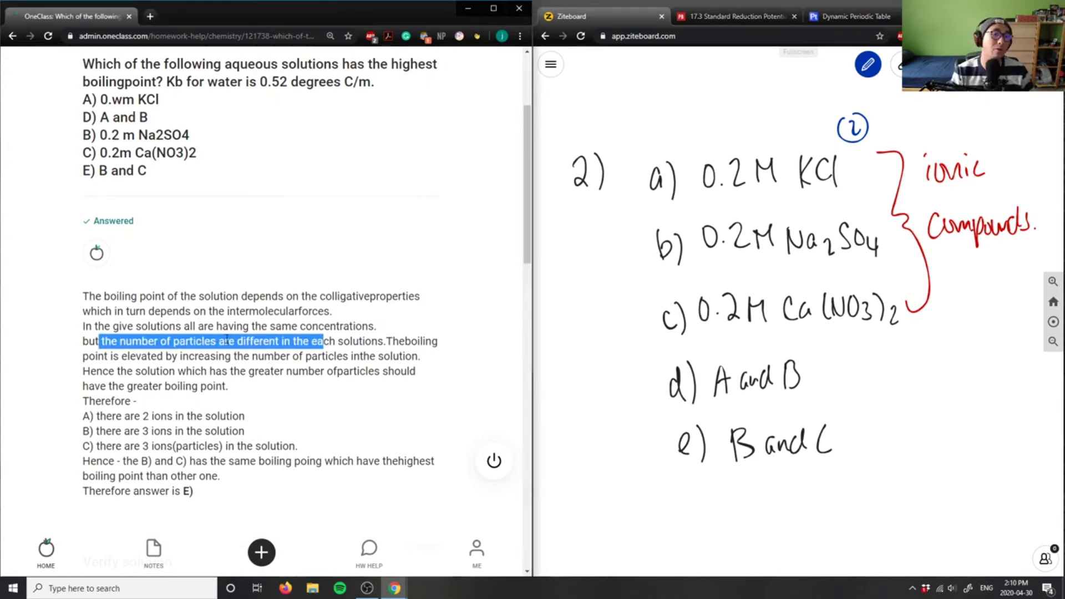
pyautogui.moveTo(396, 341); pyautogui.dragTo(441, 360)
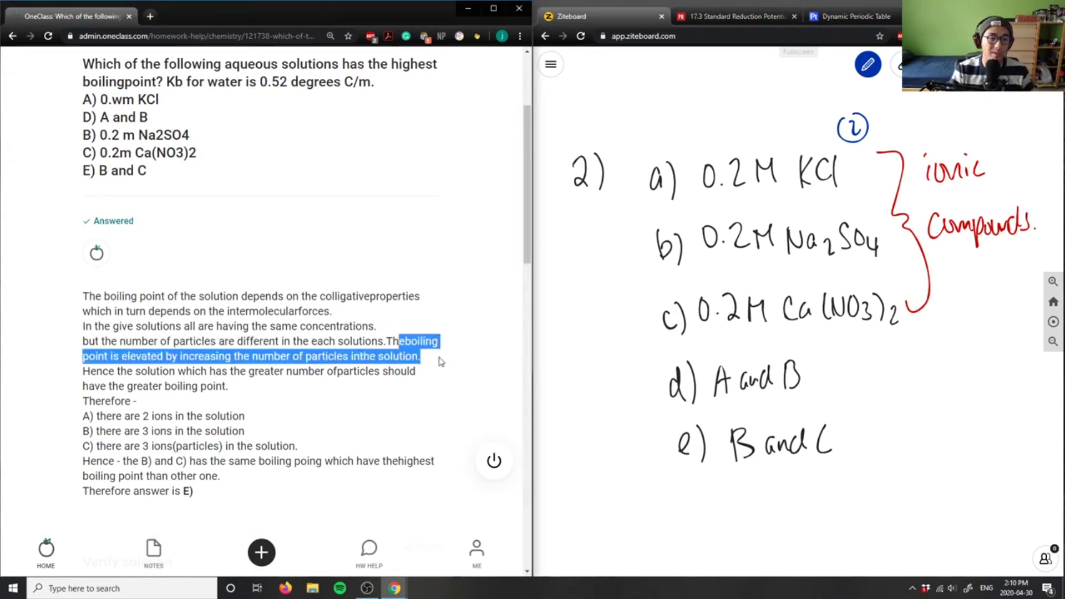
pyautogui.click(387, 392)
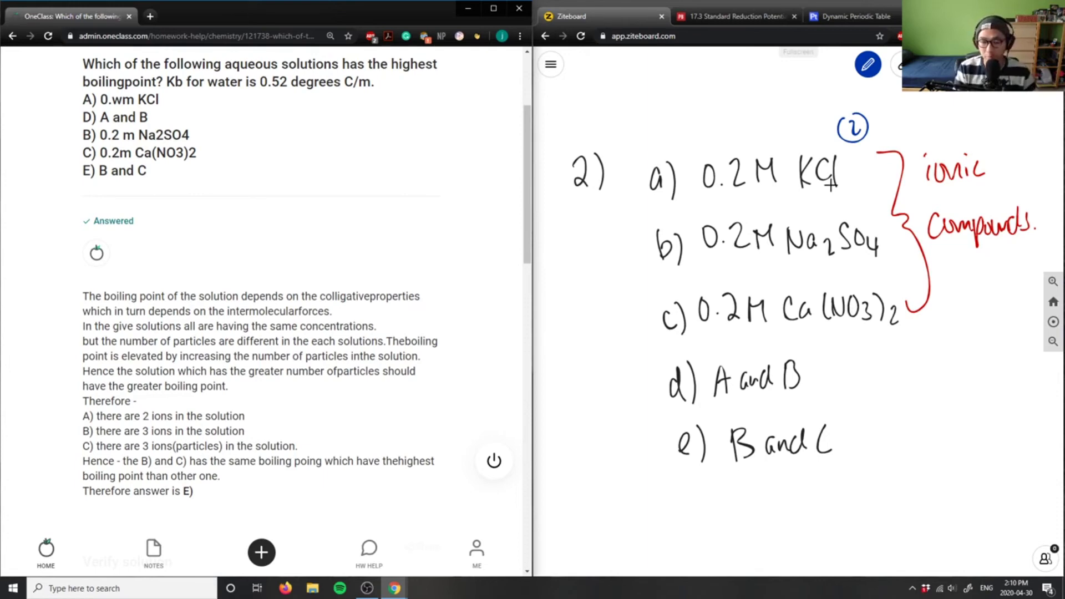
# Cross out options a) and d) and begin the Na+ ion under Na2SO4
pyautogui.moveTo(633, 210); pyautogui.dragTo(689, 154)
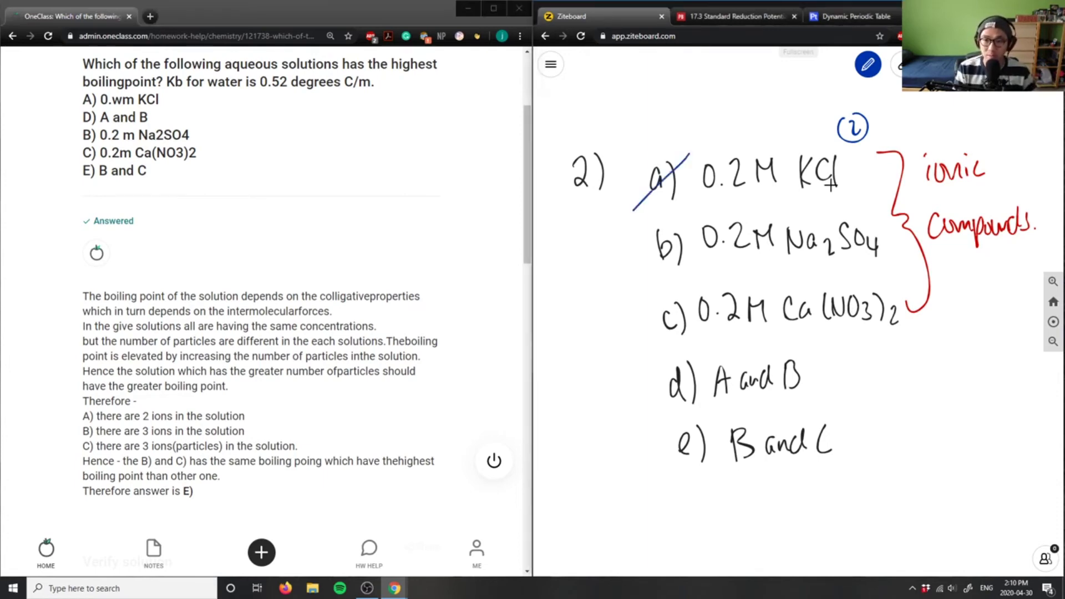
pyautogui.moveTo(657, 419); pyautogui.dragTo(722, 367)
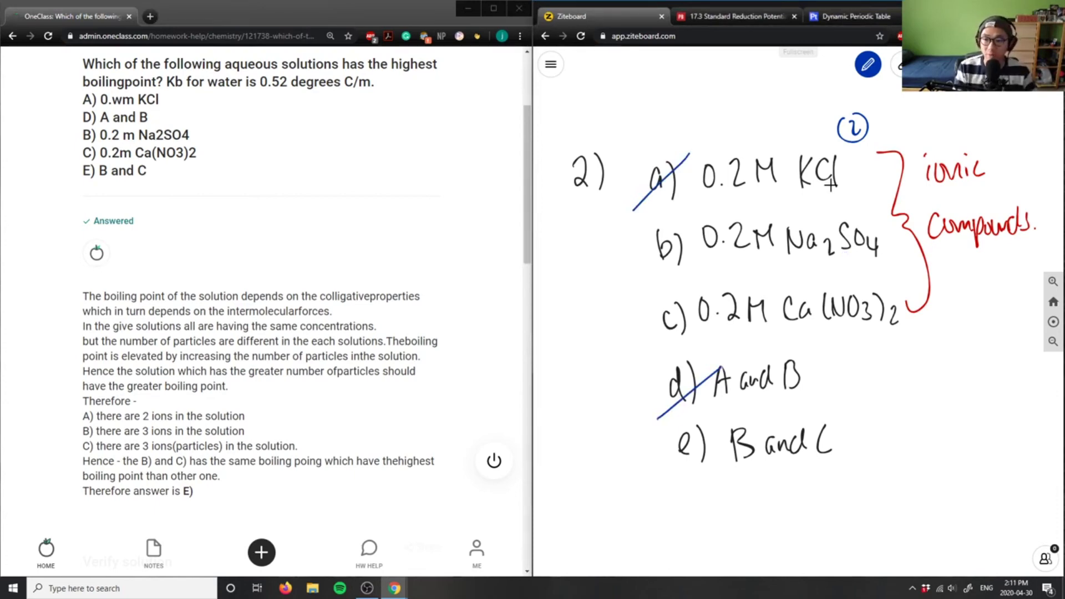
pyautogui.moveTo(756, 263)
pyautogui.mouseDown()
pyautogui.moveTo(759, 291)
pyautogui.moveTo(776, 274)
pyautogui.moveTo(788, 289)
pyautogui.mouseUp()
# Write the ions 2Na+ and SO4⁻ under Na2SO4
pyautogui.moveTo(793, 271); pyautogui.dragTo(803, 269)
pyautogui.moveTo(799, 262)
pyautogui.mouseDown()
pyautogui.moveTo(800, 279)
pyautogui.moveTo(832, 288)
pyautogui.mouseUp()
pyautogui.moveTo(847, 271); pyautogui.dragTo(856, 290)
pyautogui.moveTo(865, 275); pyautogui.dragTo(874, 288)
pyautogui.moveTo(871, 280)
pyautogui.mouseDown()
pyautogui.moveTo(869, 303)
pyautogui.moveTo(888, 265)
pyautogui.mouseUp()
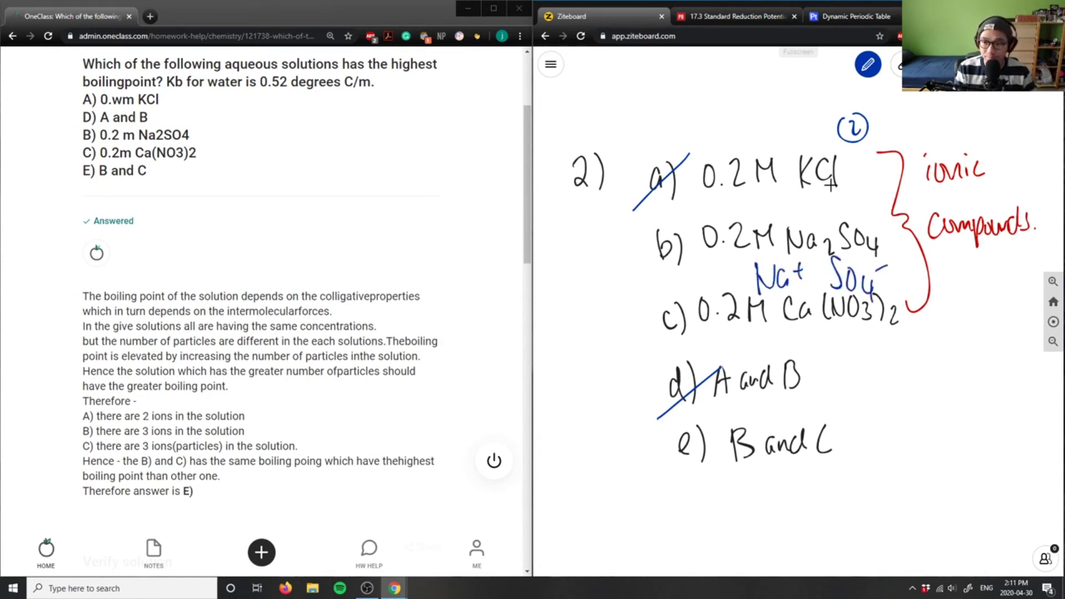
pyautogui.moveTo(727, 264); pyautogui.dragTo(745, 288)
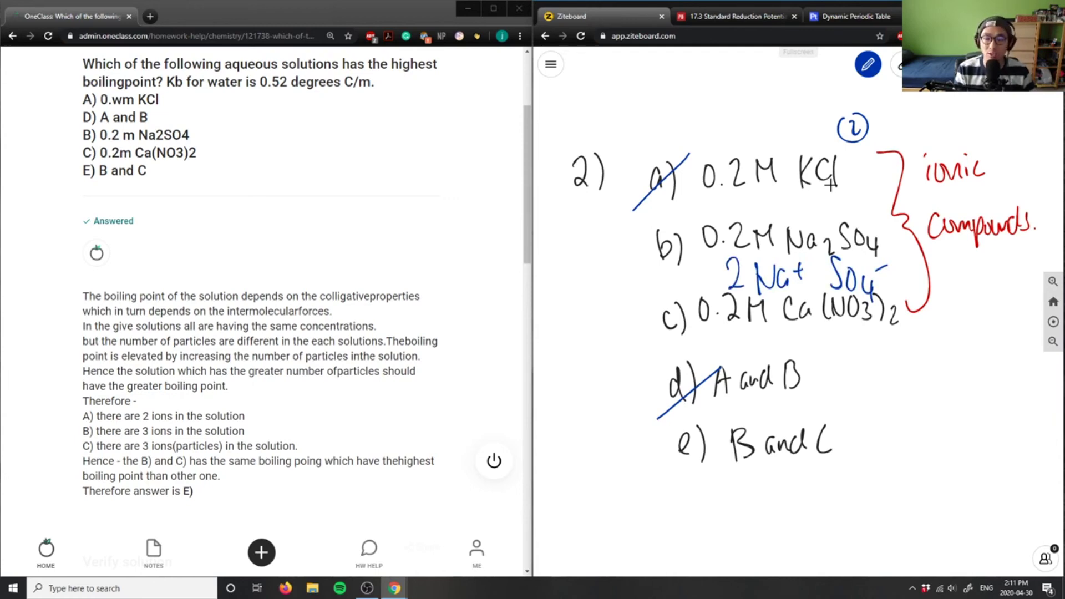
# Write the ions Ca+ and 2NO3⁻ under Ca(NO3)2
pyautogui.moveTo(795, 325); pyautogui.dragTo(797, 359)
pyautogui.moveTo(824, 327)
pyautogui.mouseDown()
pyautogui.moveTo(825, 355)
pyautogui.moveTo(838, 357)
pyautogui.mouseUp()
pyautogui.moveTo(846, 329); pyautogui.dragTo(847, 350)
pyautogui.moveTo(841, 340); pyautogui.dragTo(901, 358)
pyautogui.moveTo(906, 355); pyautogui.dragTo(925, 327)
pyautogui.moveTo(943, 340); pyautogui.dragTo(943, 361)
pyautogui.moveTo(950, 327); pyautogui.dragTo(962, 323)
# Note '3 ions' beside options b) and c) and circle e) as the answer
pyautogui.moveTo(949, 257)
pyautogui.mouseDown()
pyautogui.moveTo(951, 278)
pyautogui.moveTo(988, 284)
pyautogui.mouseUp()
pyautogui.moveTo(976, 334); pyautogui.dragTo(984, 359)
pyautogui.moveTo(988, 350); pyautogui.dragTo(1012, 358)
pyautogui.moveTo(701, 413); pyautogui.dragTo(694, 415)
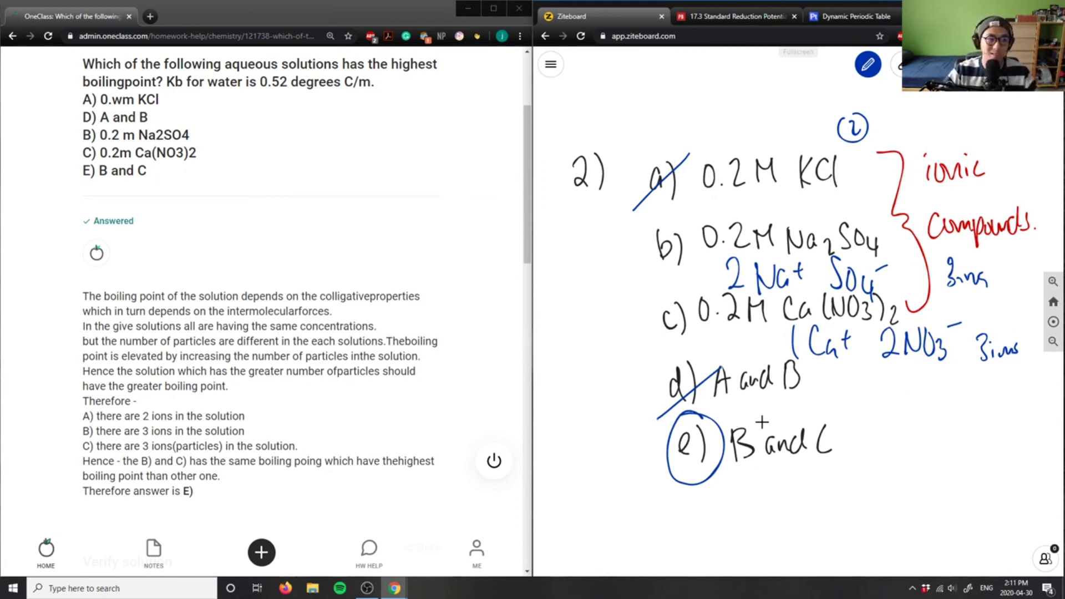
pyautogui.scroll(-4, 275, 416)
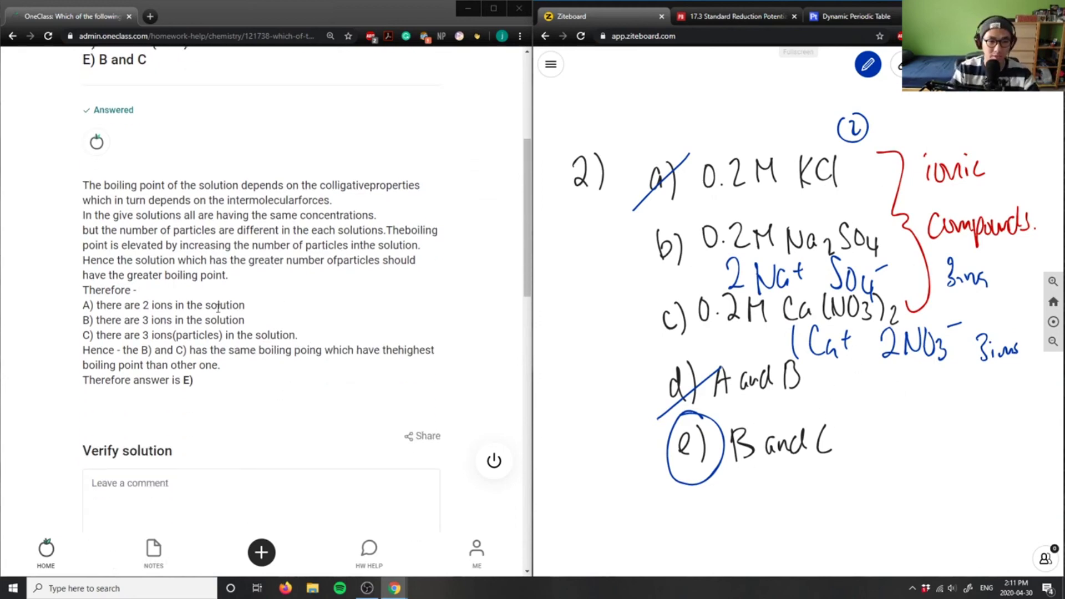
# Enter 'Solution is correct, good analysis!' in the Verify solution comment box
pyautogui.click(282, 430)
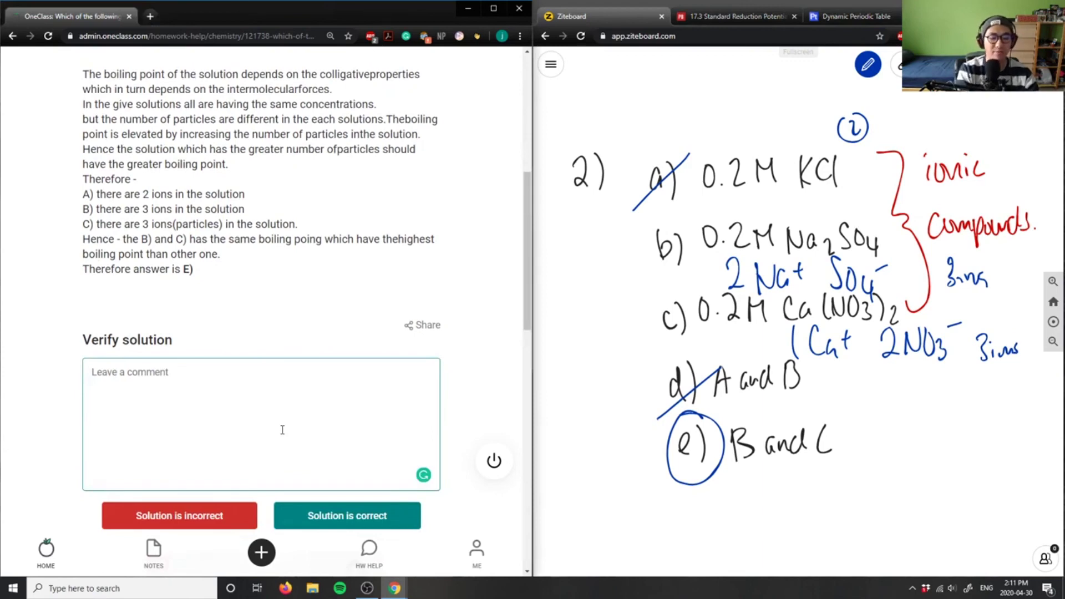
pyautogui.write('Solution')
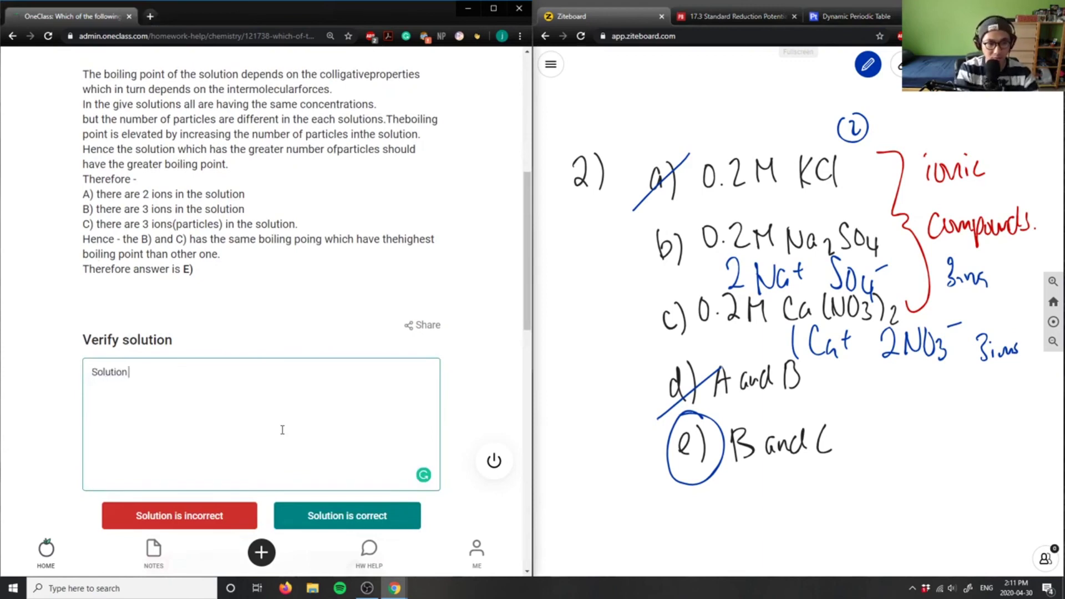
pyautogui.write(' is correct, good analysis!')
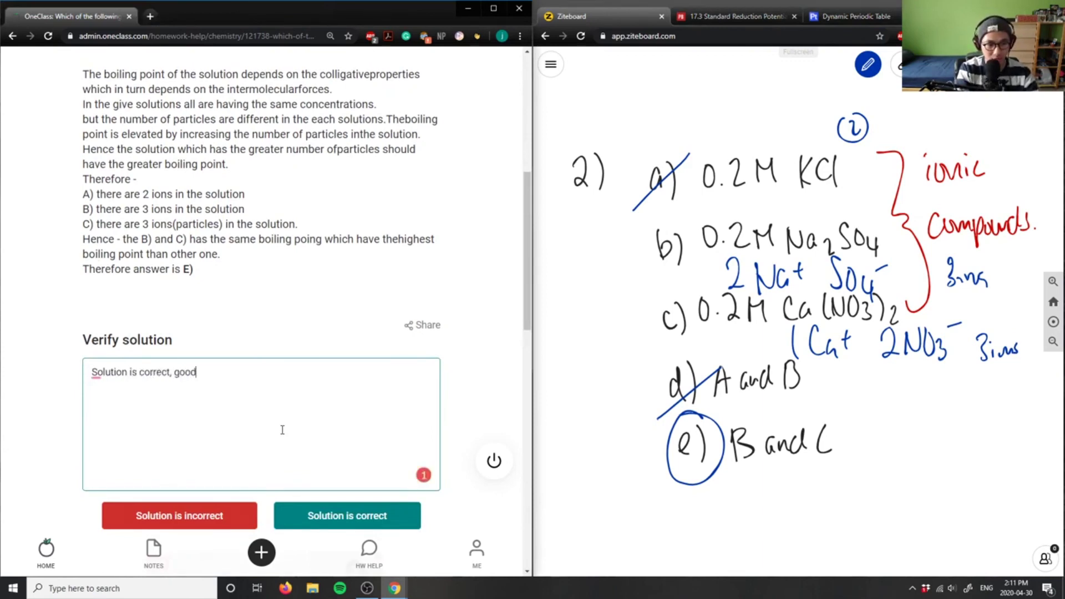